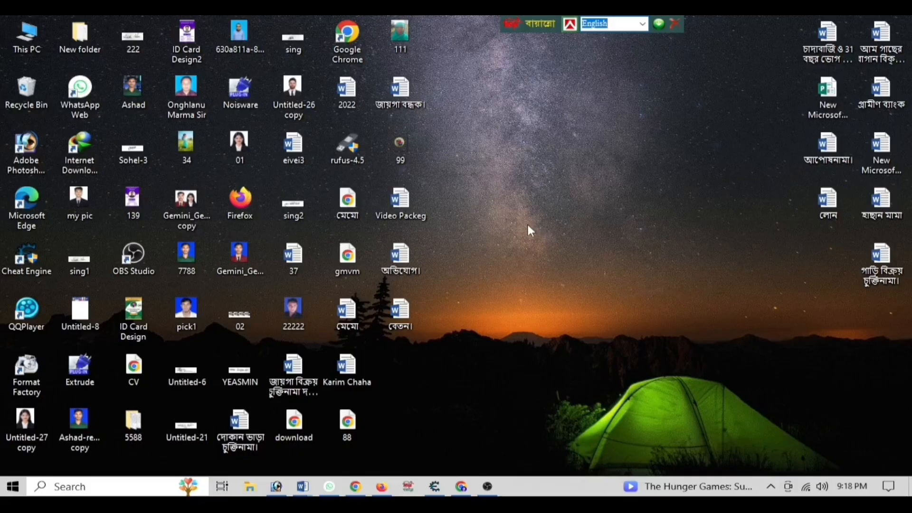
- Refresh the desktop, and briefly open and close Task Manager
{"action": "right_click", "coordinate": [519, 141]}
{"action": "left_click", "coordinate": [547, 180]}
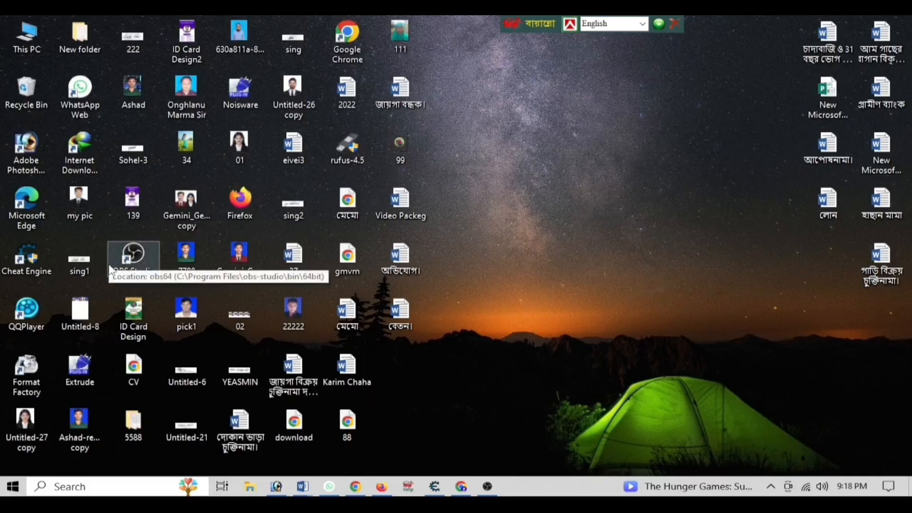
{"action": "key", "text": "ctrl+shift+Escape"}
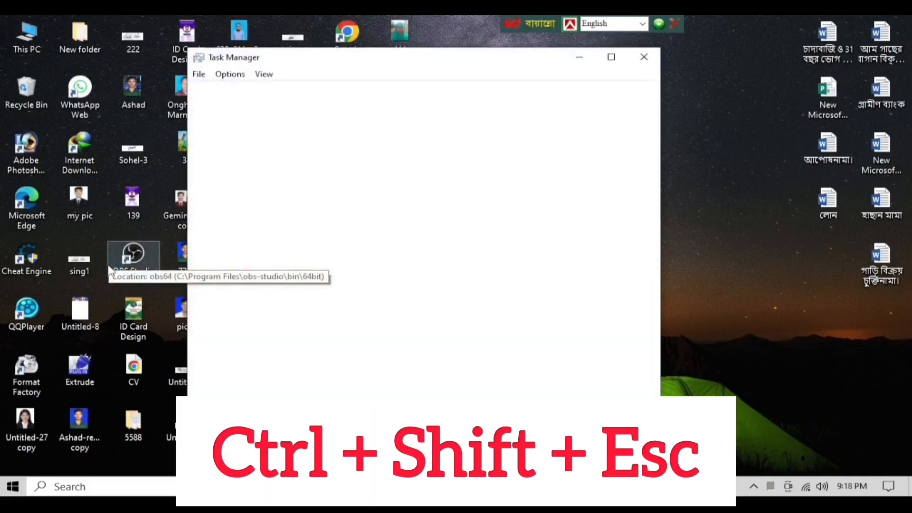
{"action": "left_click_drag", "start_coordinate": [268, 64], "coordinate": [338, 70]}
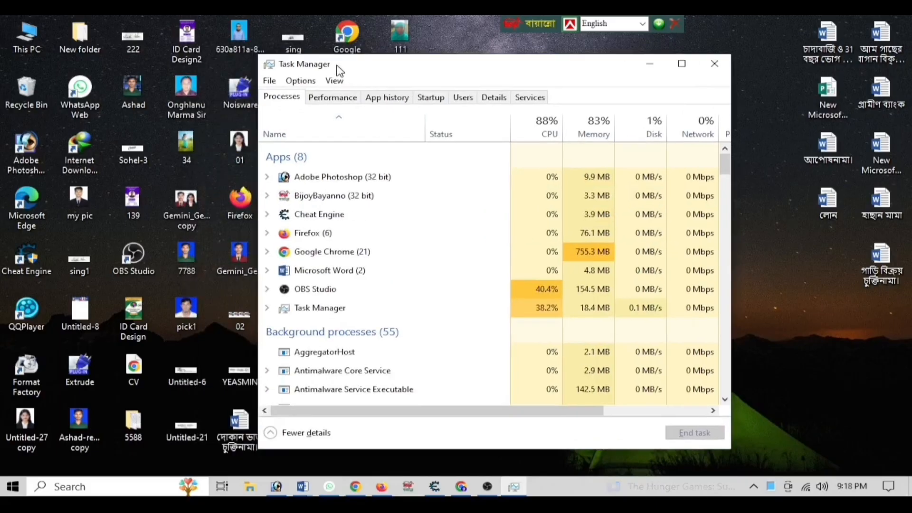
{"action": "left_click", "coordinate": [723, 70]}
{"action": "right_click", "coordinate": [484, 119]}
{"action": "left_click", "coordinate": [506, 159]}
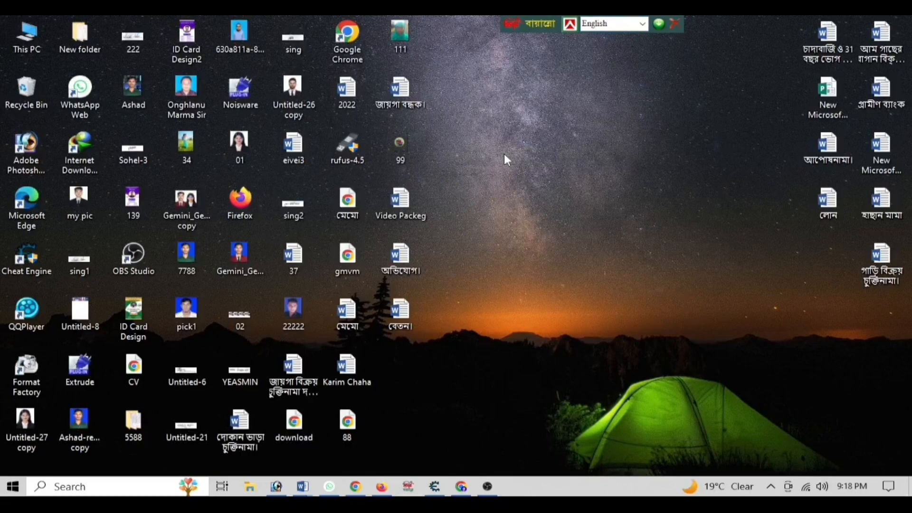
- Open Task Manager again and show the list of startup programs
{"action": "key", "text": "ctrl+alt+Delete"}
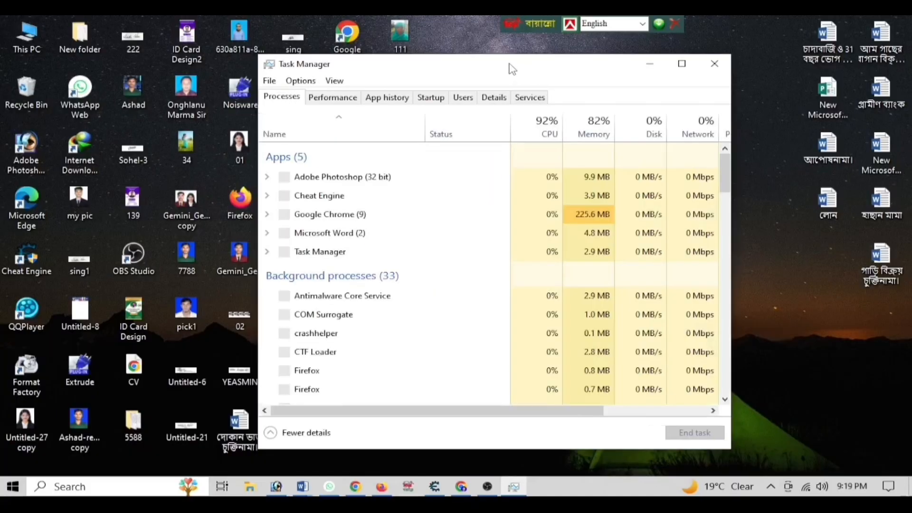
{"action": "left_click_drag", "start_coordinate": [510, 65], "coordinate": [432, 72]}
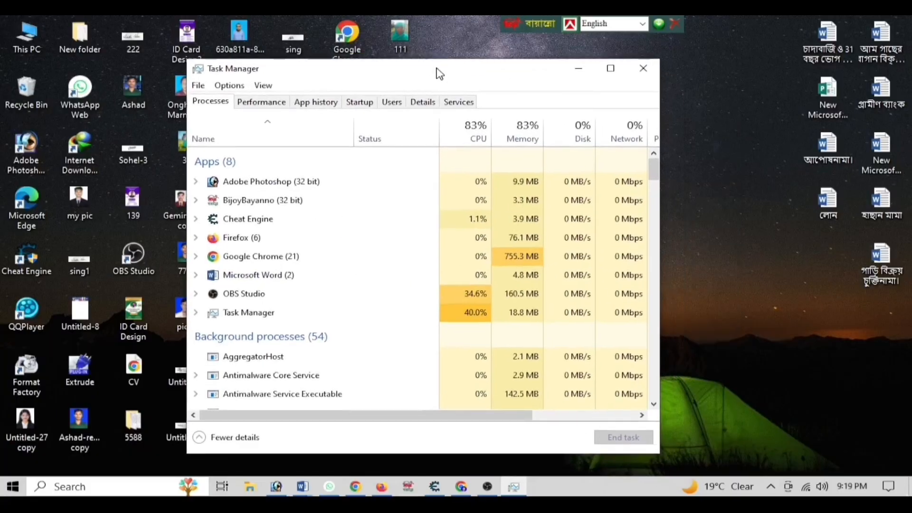
{"action": "left_click", "coordinate": [357, 103]}
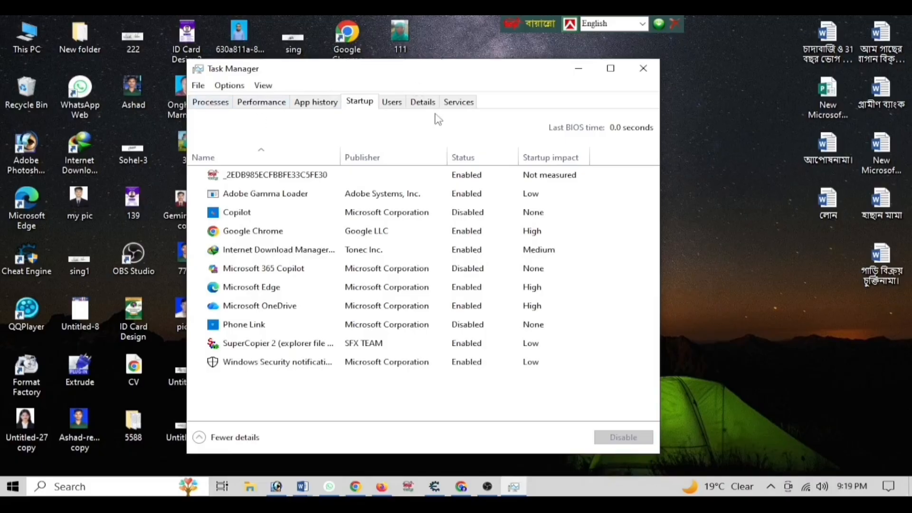
- Collapse Task Manager to its compact view, restore the full details and return to the startup programs
{"action": "left_click", "coordinate": [199, 437]}
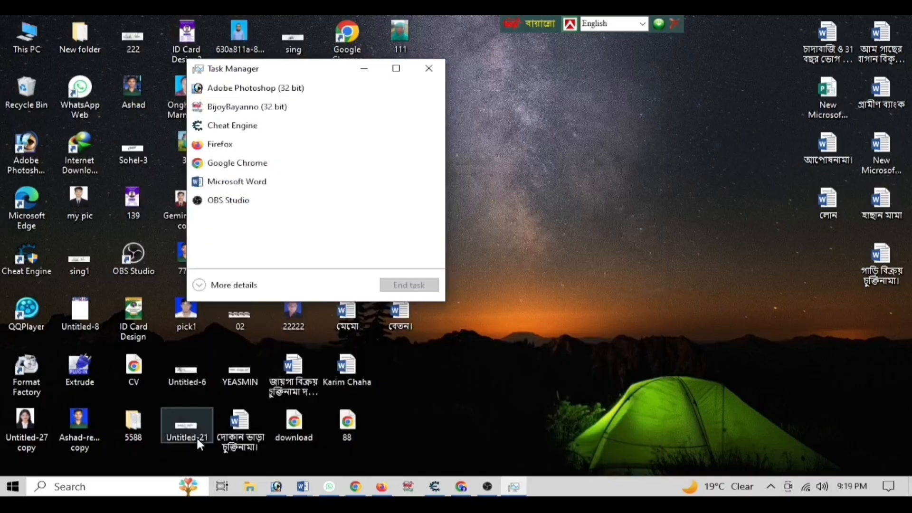
{"action": "left_click", "coordinate": [397, 69]}
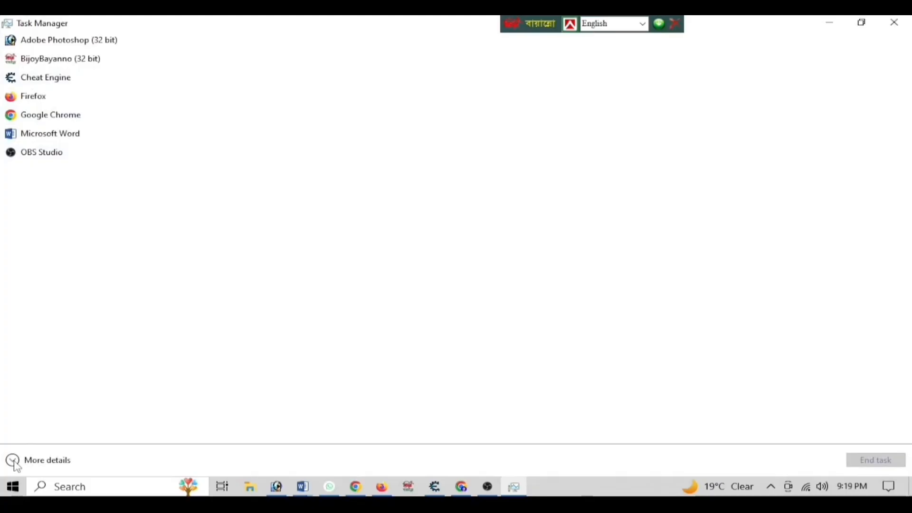
{"action": "left_click", "coordinate": [13, 462]}
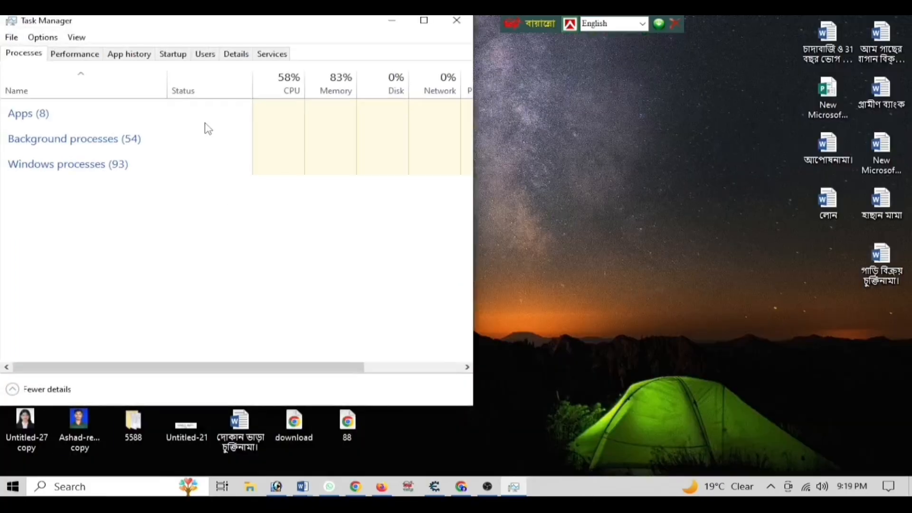
{"action": "left_click_drag", "start_coordinate": [157, 22], "coordinate": [322, 81]}
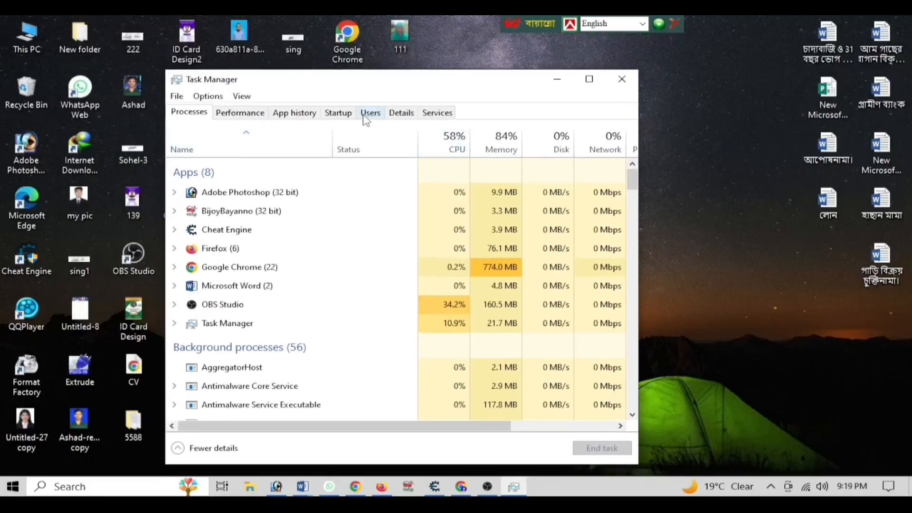
{"action": "left_click", "coordinate": [338, 114]}
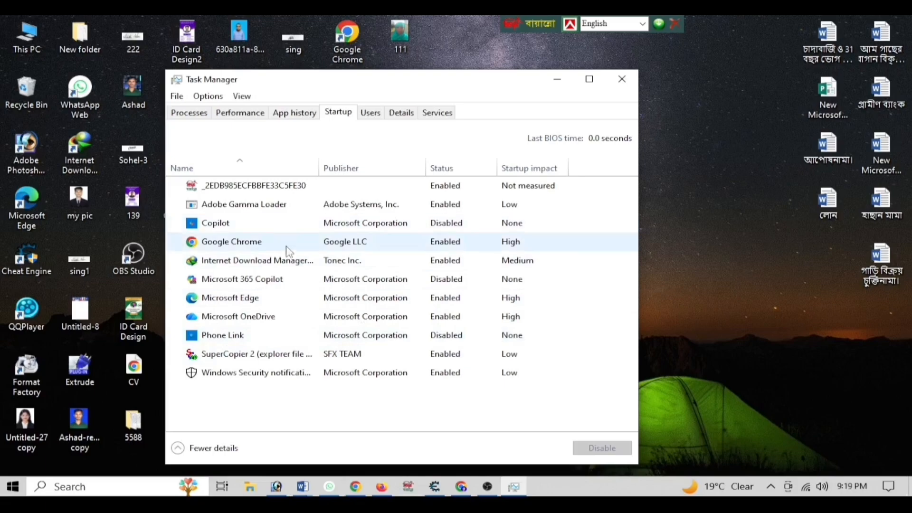
- Examine the available actions for the SuperCopier 2 startup entry, and close Task Manager without changing it
{"action": "left_click_drag", "start_coordinate": [357, 85], "coordinate": [396, 92]}
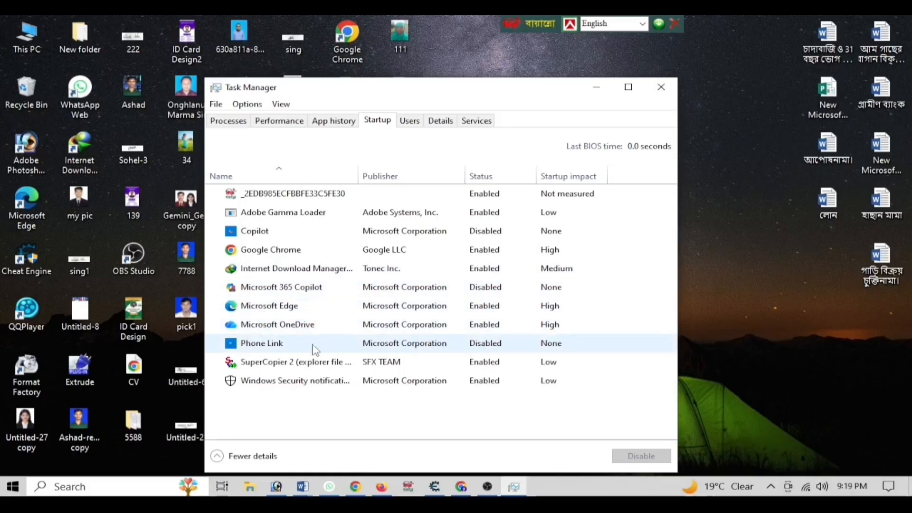
{"action": "left_click", "coordinate": [277, 364]}
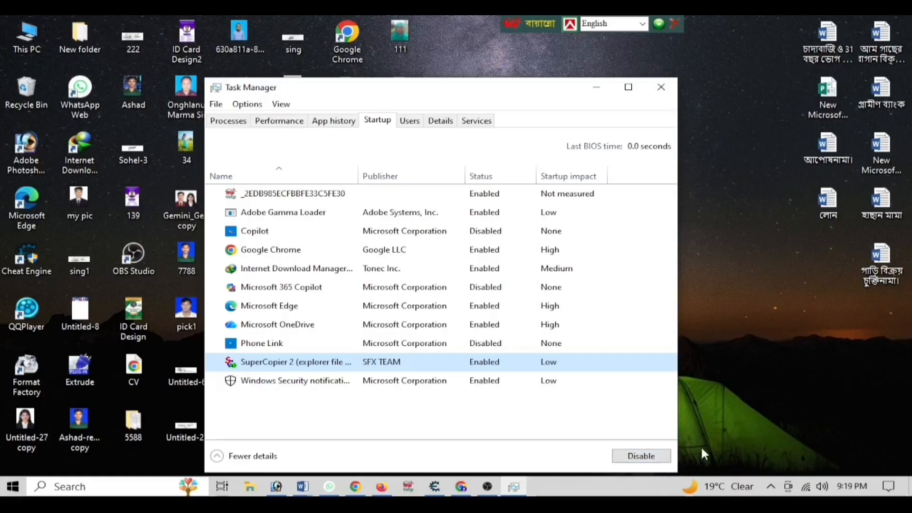
{"action": "right_click", "coordinate": [307, 367]}
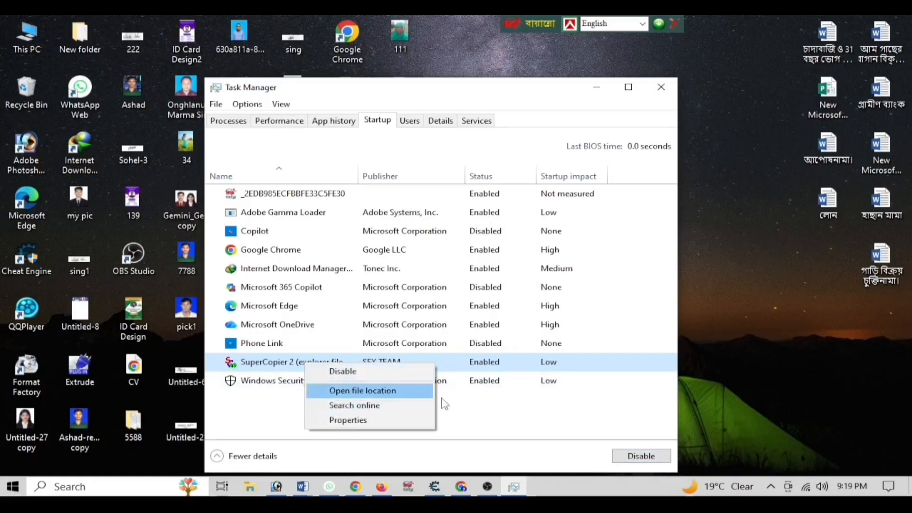
{"action": "left_click", "coordinate": [460, 411]}
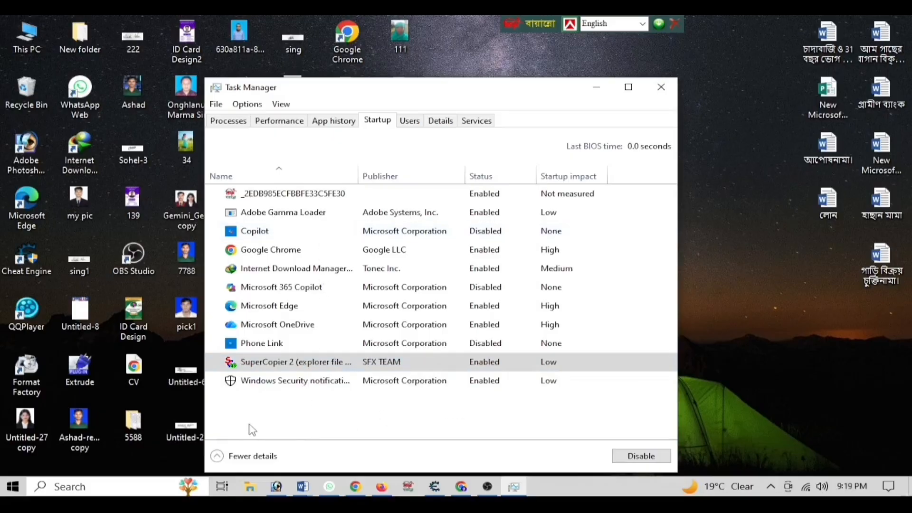
{"action": "left_click", "coordinate": [661, 87]}
- Refresh the desktop twice
{"action": "right_click", "coordinate": [467, 169]}
{"action": "left_click", "coordinate": [491, 213]}
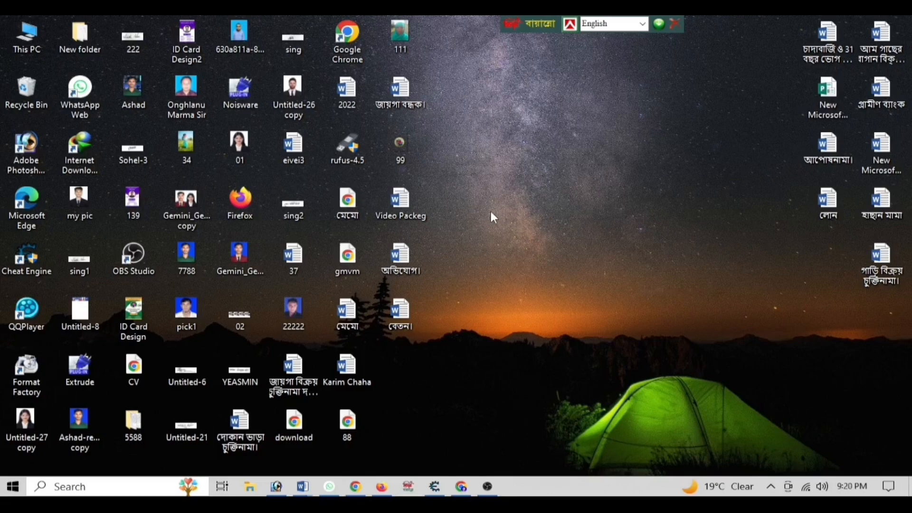
{"action": "right_click", "coordinate": [486, 143]}
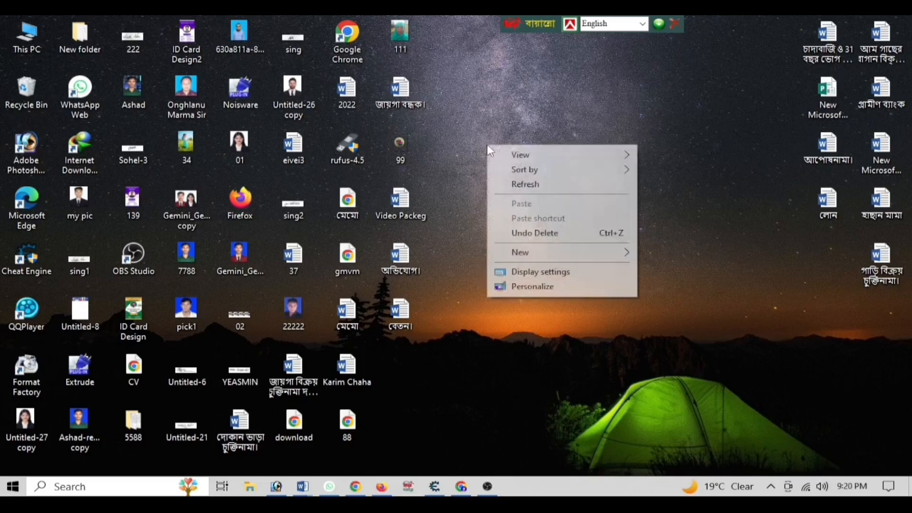
{"action": "left_click", "coordinate": [519, 184]}
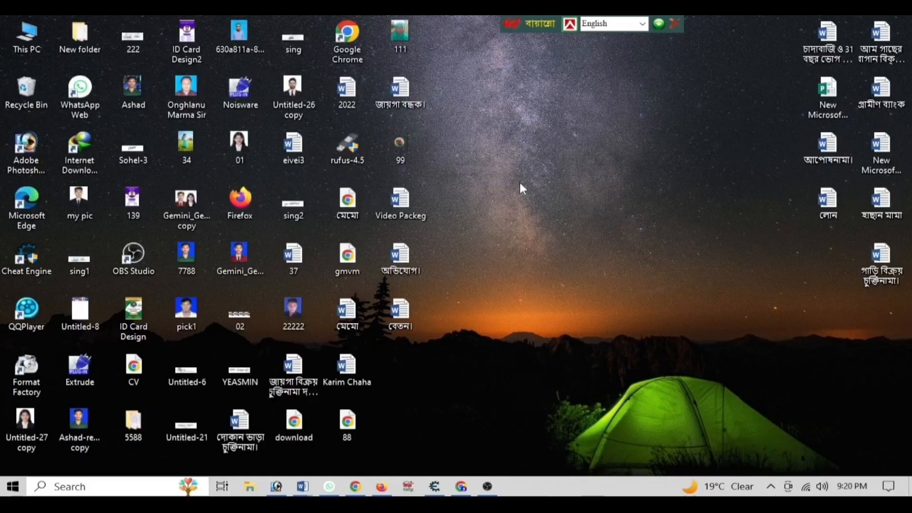
- Search Windows for "advanced s" and open the advanced system settings
{"action": "left_click", "coordinate": [47, 490]}
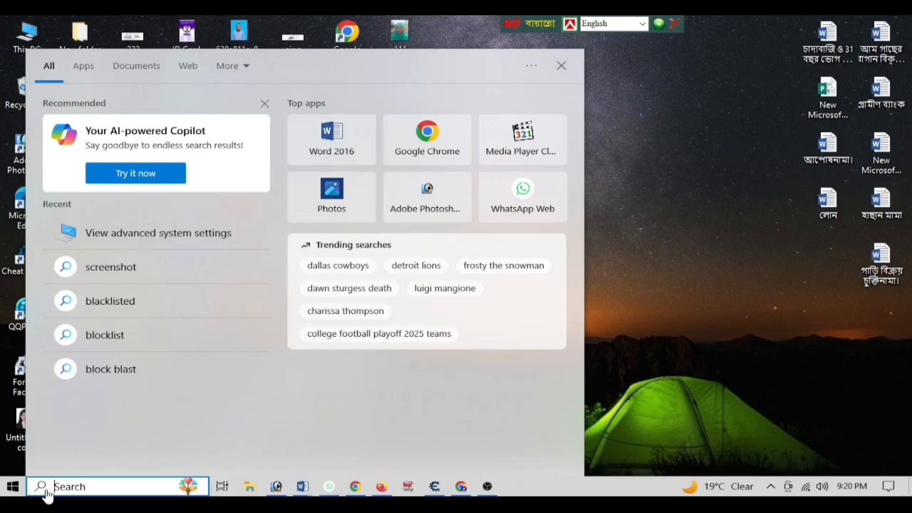
{"action": "type", "text": "ad"}
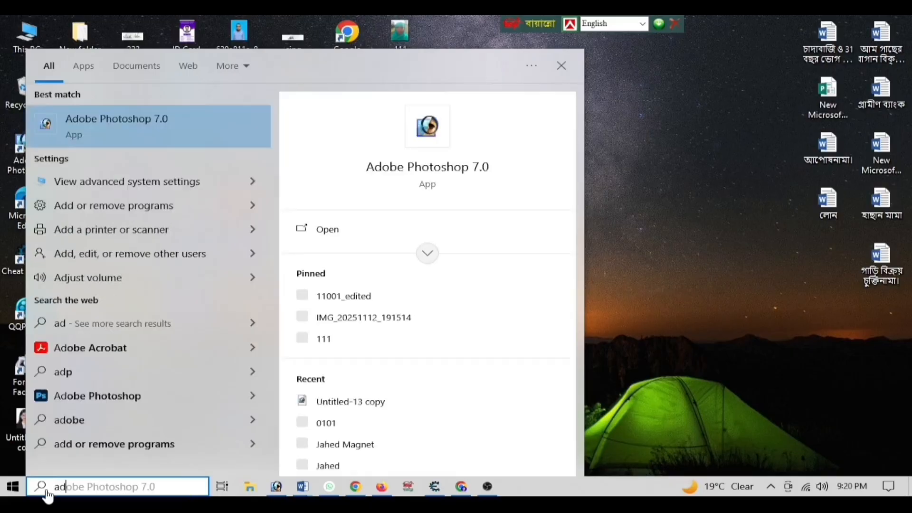
{"action": "type", "text": "vac"}
{"action": "key", "text": "BackSpace"}
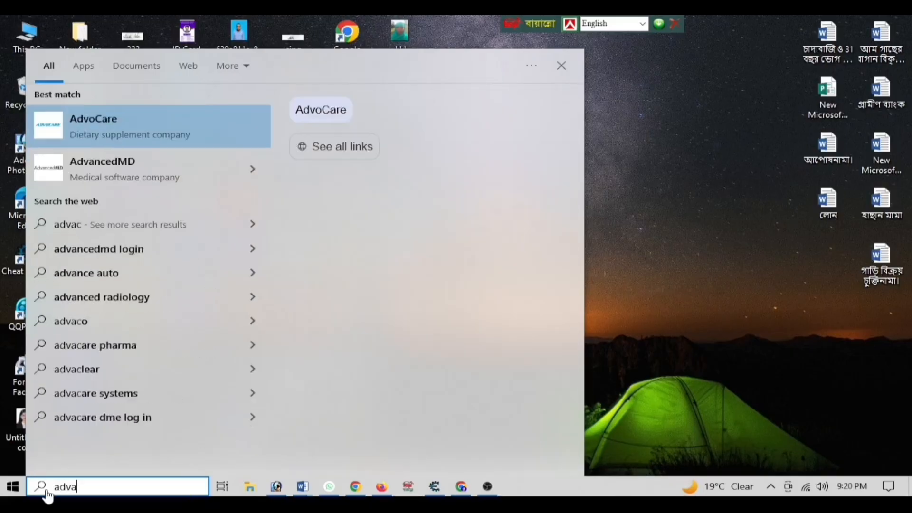
{"action": "type", "text": "nce"}
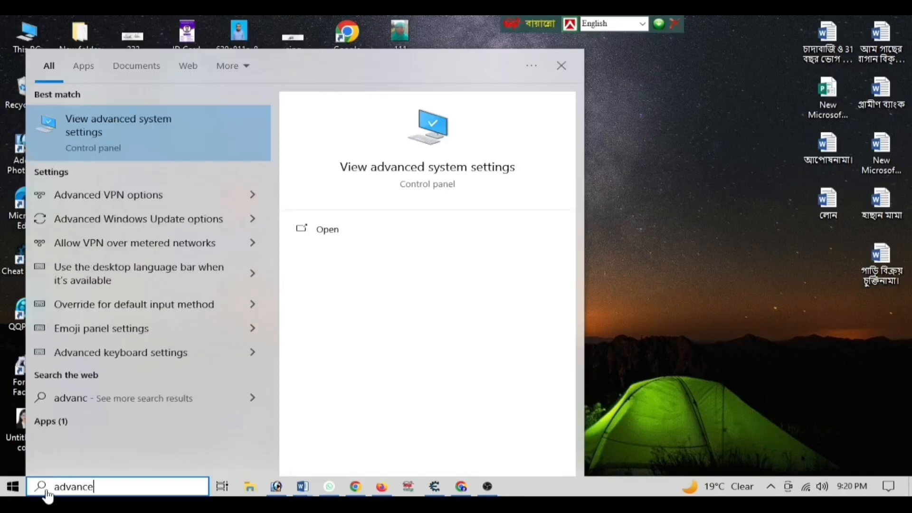
{"action": "type", "text": "d s"}
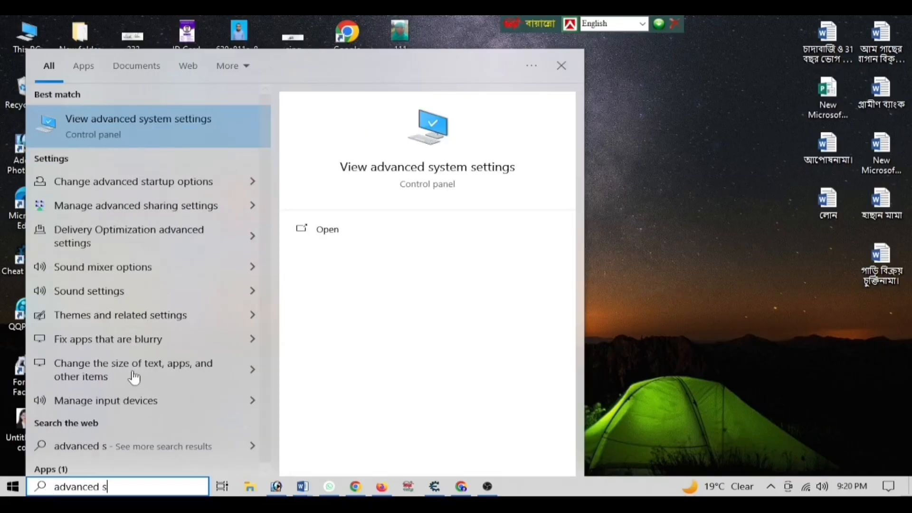
{"action": "left_click", "coordinate": [147, 125]}
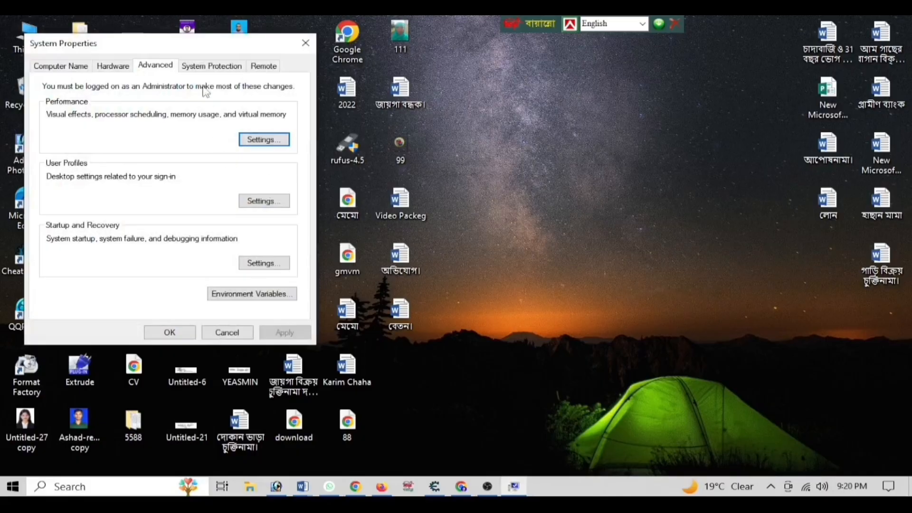
- In the performance settings, turn off the control, window and taskbar animations and Enable Peek
{"action": "left_click_drag", "start_coordinate": [178, 46], "coordinate": [471, 85]}
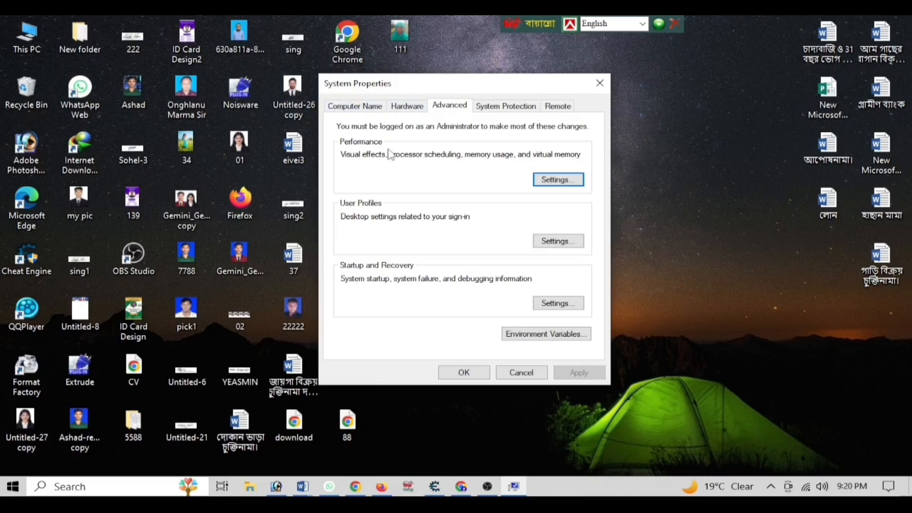
{"action": "left_click", "coordinate": [556, 182]}
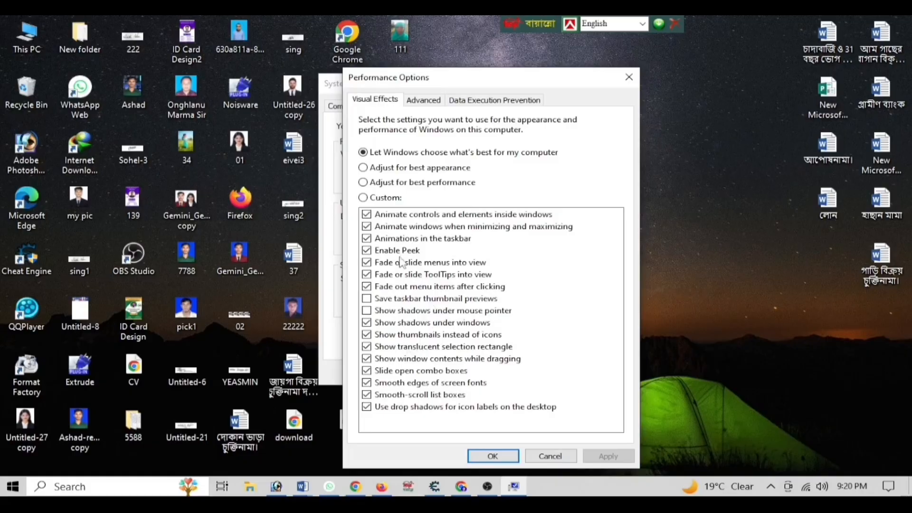
{"action": "left_click", "coordinate": [366, 214]}
{"action": "left_click", "coordinate": [366, 226]}
{"action": "left_click", "coordinate": [367, 238]}
{"action": "left_click", "coordinate": [366, 250]}
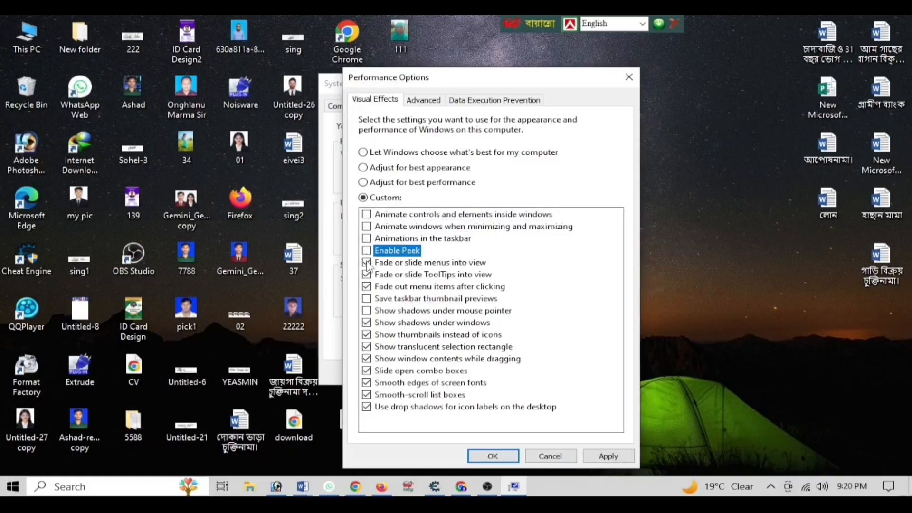
- Turn off the fade or slide effects for menus, ToolTips and menu items, apply the changes and close System Properties
{"action": "left_click", "coordinate": [367, 262]}
{"action": "left_click", "coordinate": [366, 274]}
{"action": "left_click", "coordinate": [366, 286]}
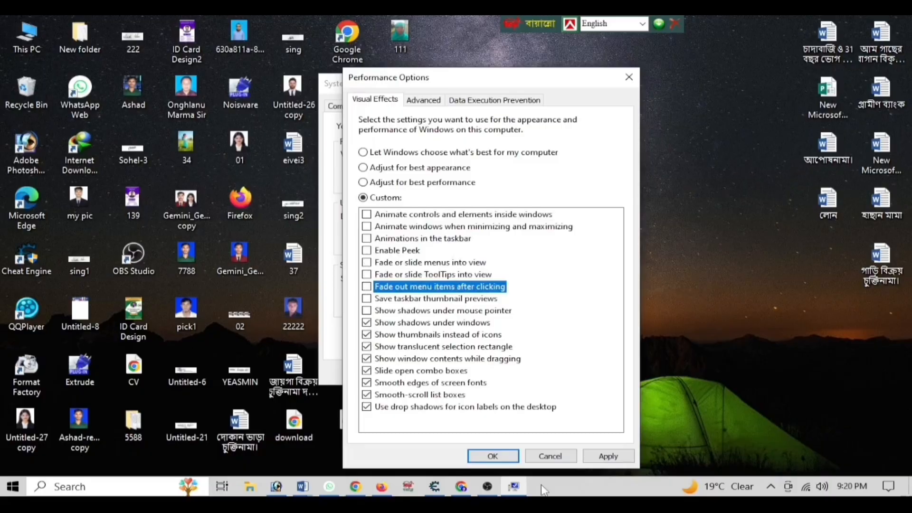
{"action": "left_click", "coordinate": [607, 456]}
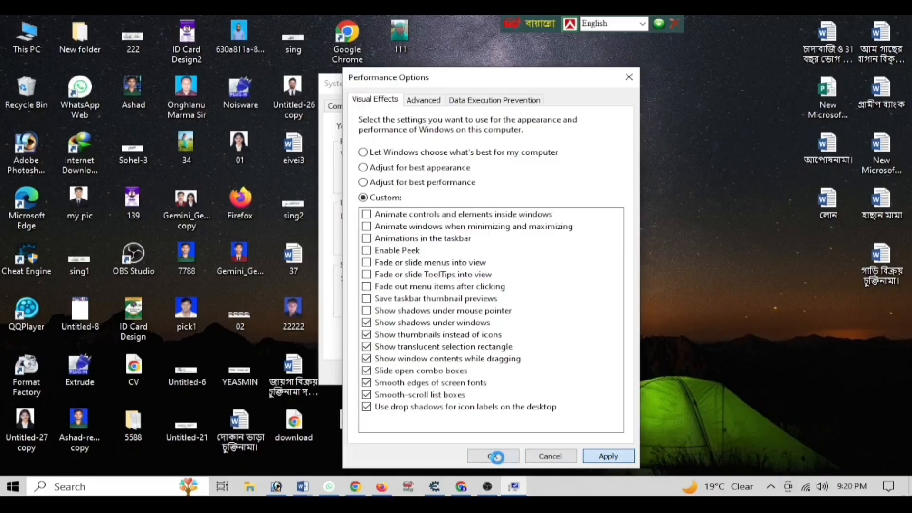
{"action": "left_click", "coordinate": [494, 456]}
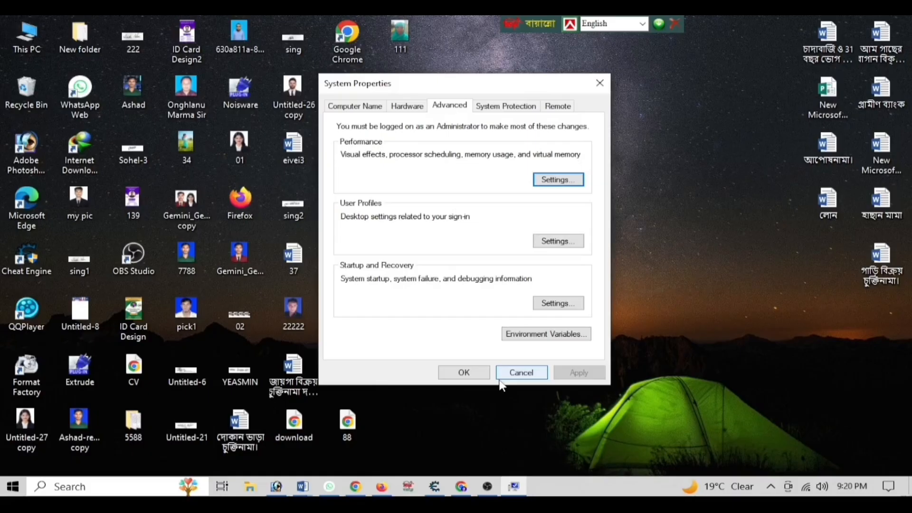
{"action": "left_click", "coordinate": [600, 84]}
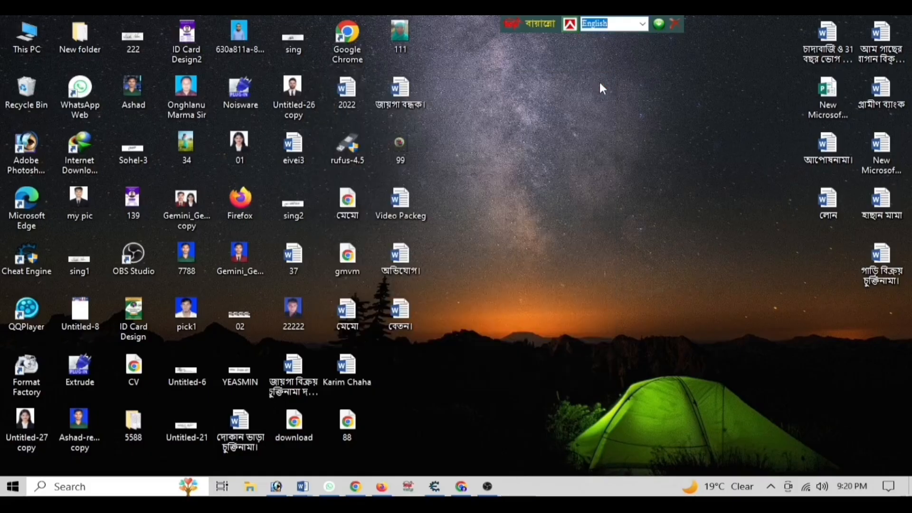
- Refresh the desktop two more times
{"action": "right_click", "coordinate": [486, 126]}
{"action": "left_click", "coordinate": [514, 167]}
{"action": "right_click", "coordinate": [490, 118]}
{"action": "left_click", "coordinate": [526, 161]}
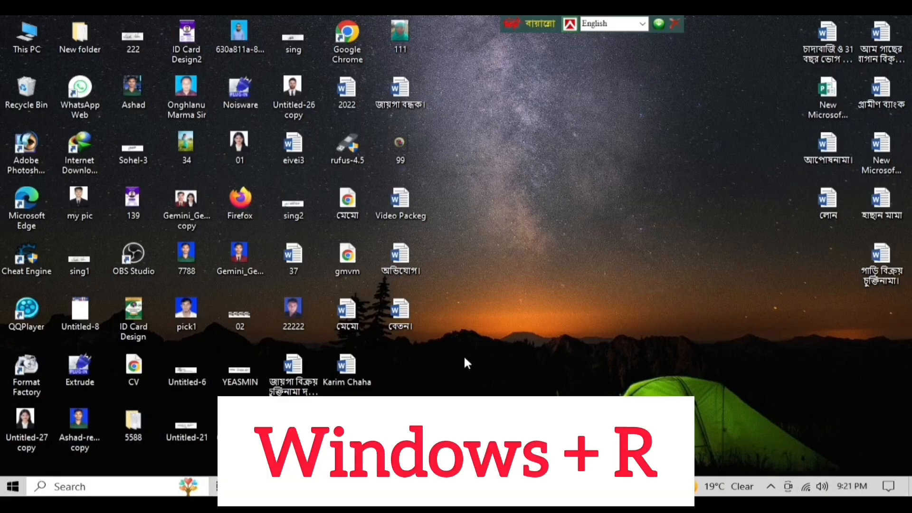
- Search Windows for "run" and open the Run dialog
{"action": "key", "text": "super+r"}
{"action": "left_click", "coordinate": [283, 342]}
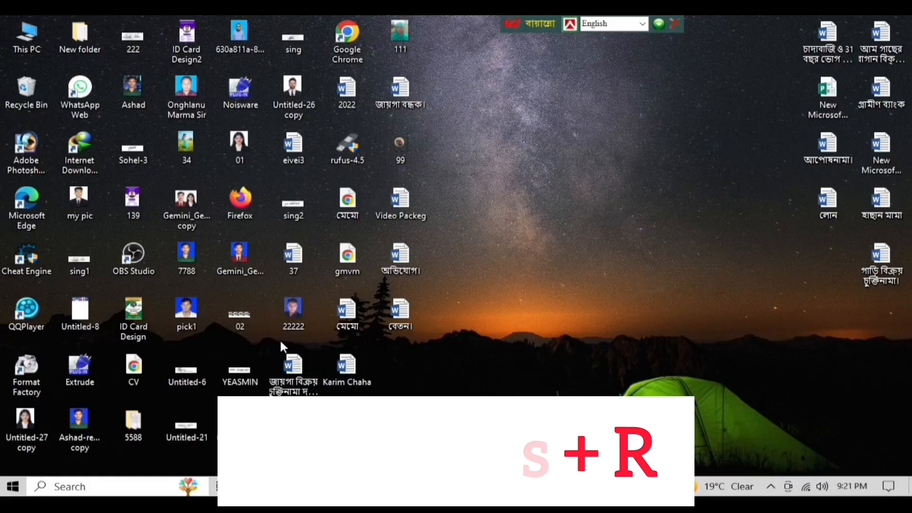
{"action": "left_click", "coordinate": [48, 489]}
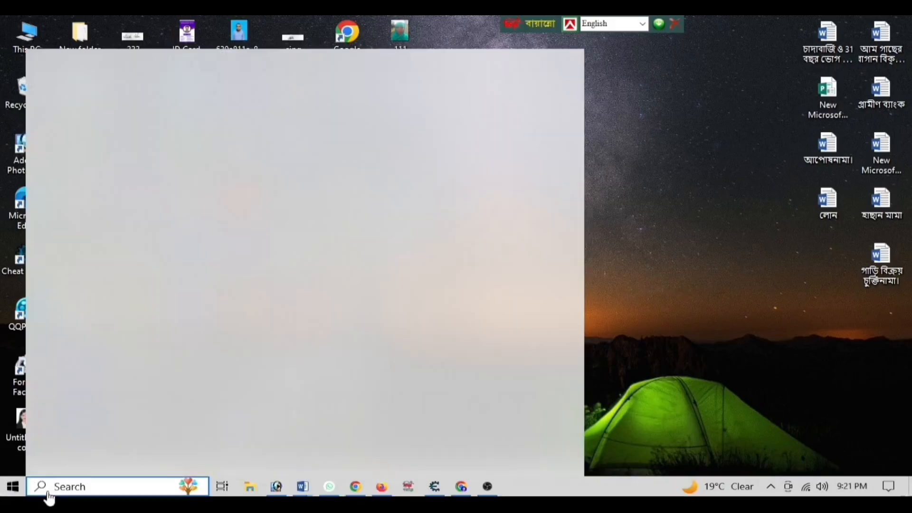
{"action": "type", "text": "run"}
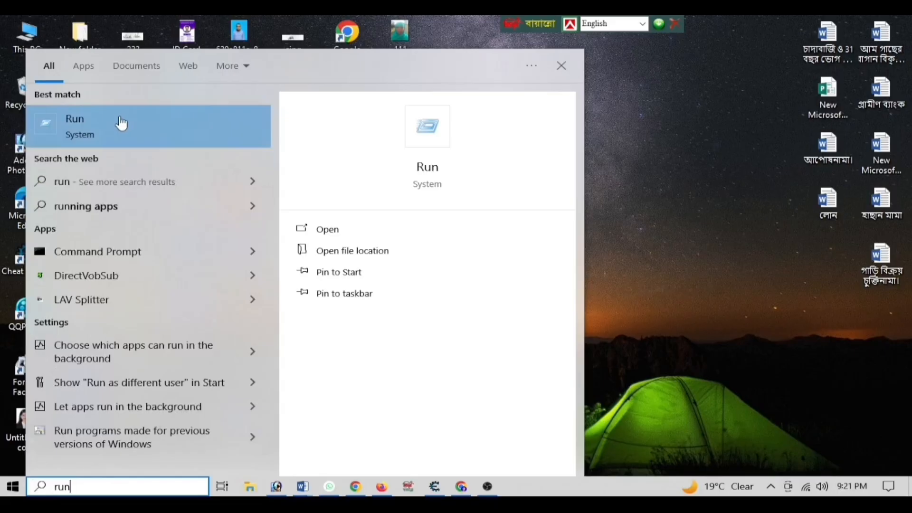
{"action": "right_click", "coordinate": [92, 124]}
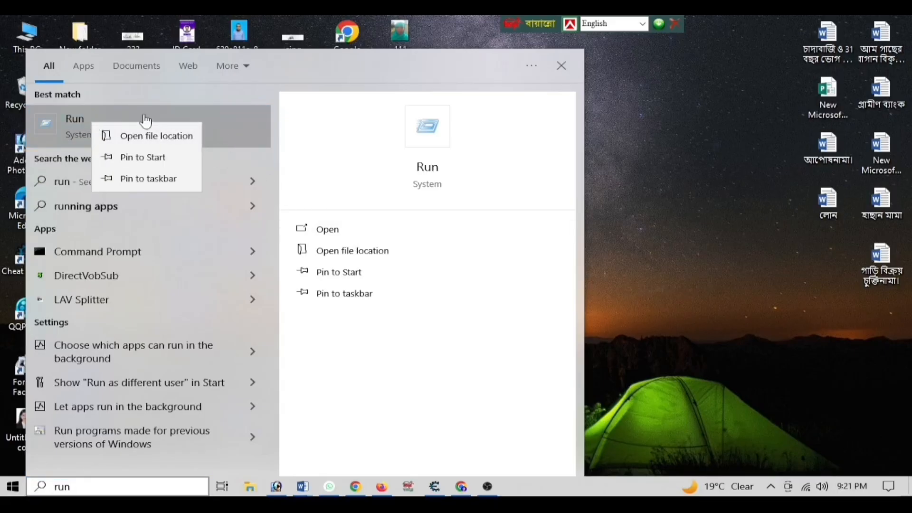
{"action": "left_click", "coordinate": [144, 123]}
- Launch services.msc from the Run dialog and reposition the Services window
{"action": "left_click_drag", "start_coordinate": [147, 341], "coordinate": [389, 241]}
{"action": "left_click", "coordinate": [377, 304]}
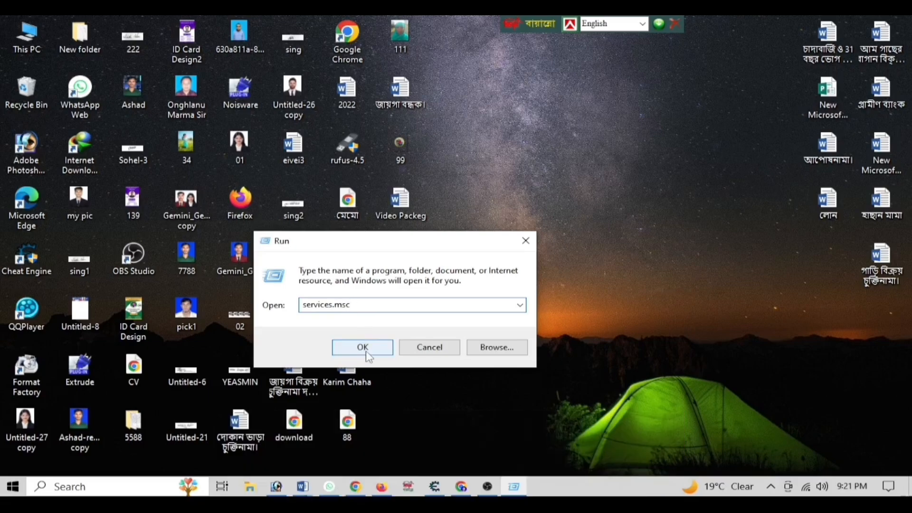
{"action": "left_click", "coordinate": [367, 352]}
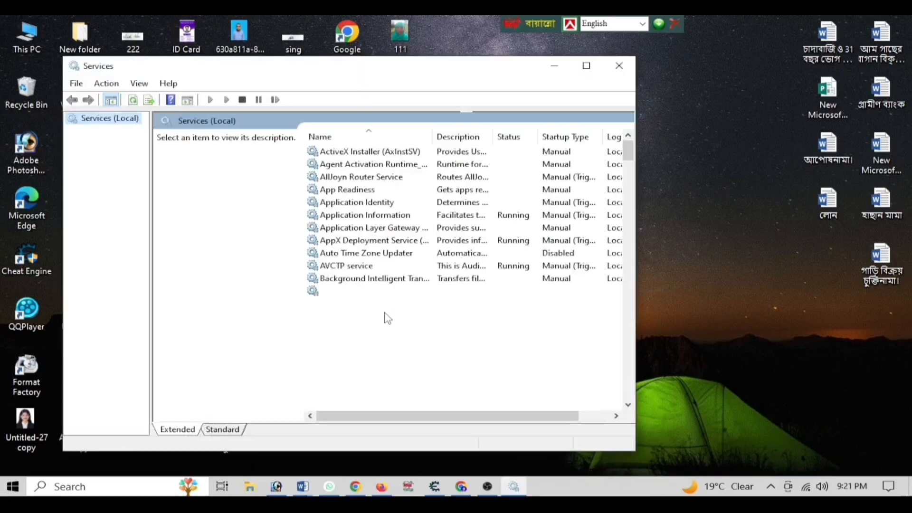
{"action": "left_click_drag", "start_coordinate": [294, 72], "coordinate": [336, 52]}
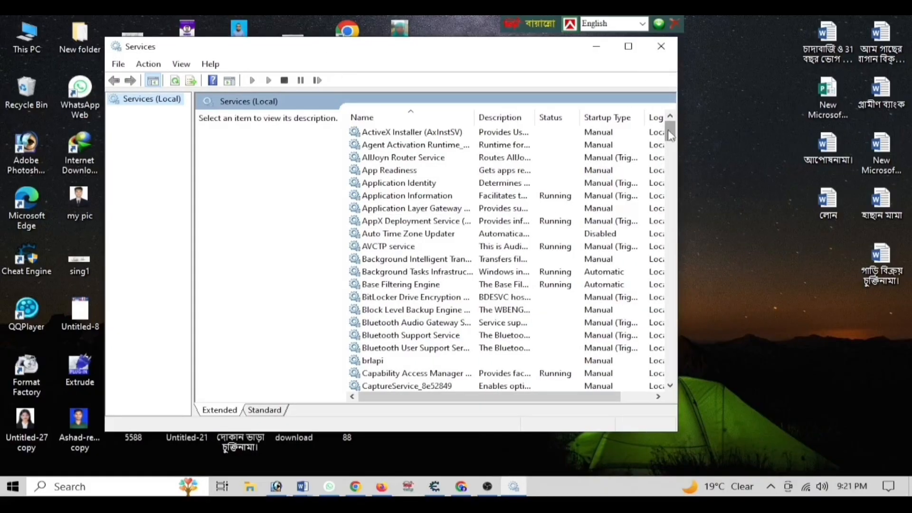
- Set the Windows Update service's startup type to Disabled, apply the change and close Services
{"action": "left_click_drag", "start_coordinate": [672, 135], "coordinate": [677, 372]}
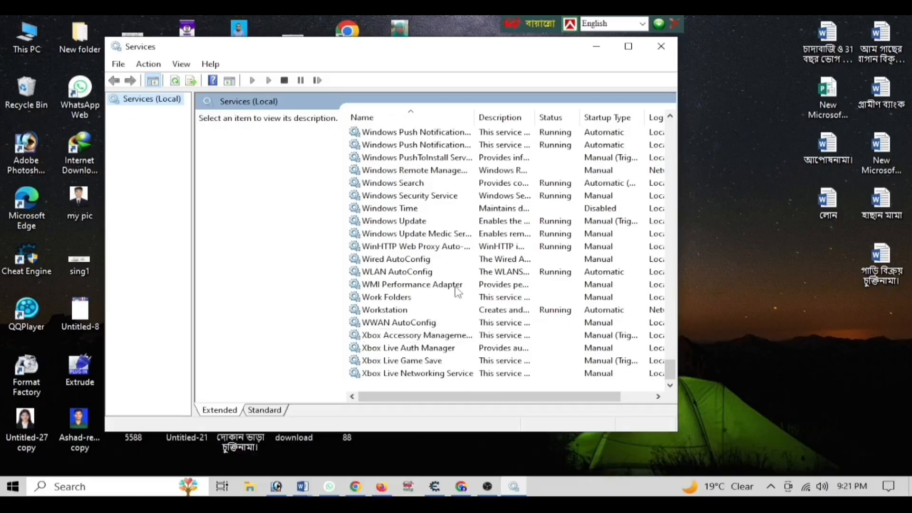
{"action": "left_click", "coordinate": [377, 222]}
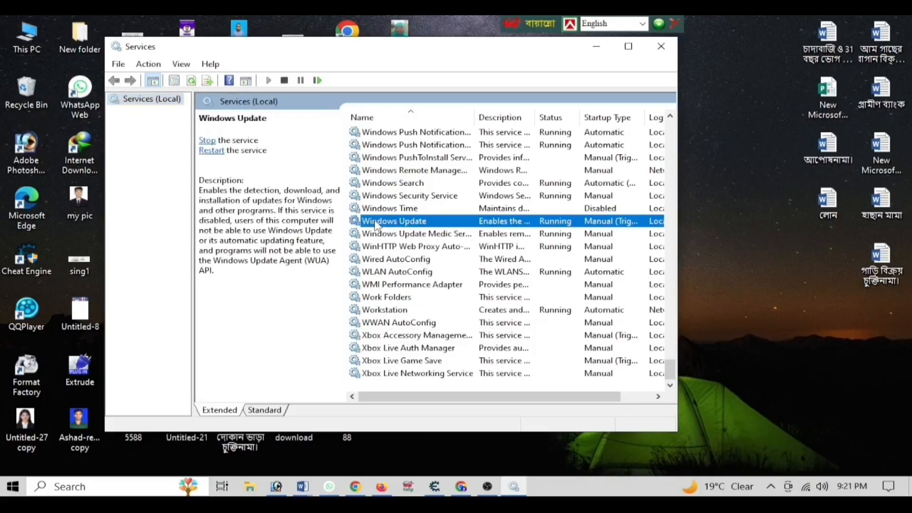
{"action": "right_click", "coordinate": [399, 227]}
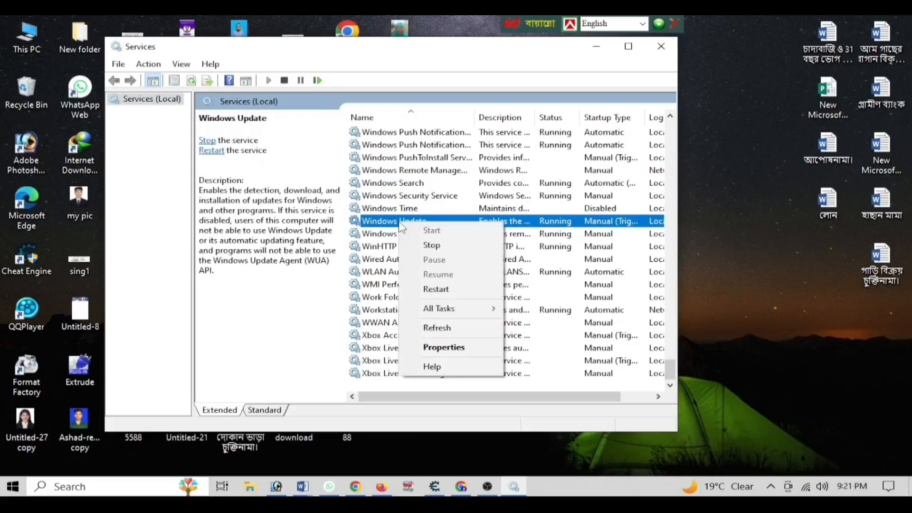
{"action": "left_click", "coordinate": [445, 348]}
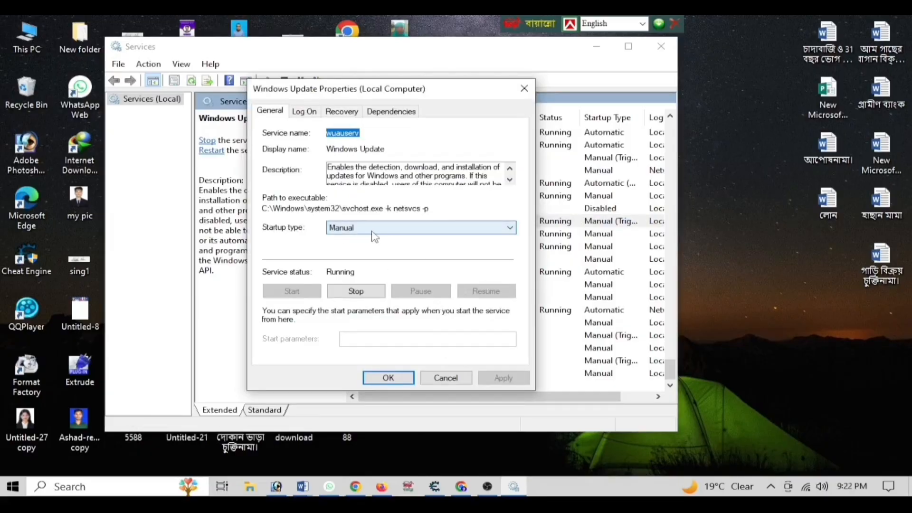
{"action": "left_click", "coordinate": [514, 228]}
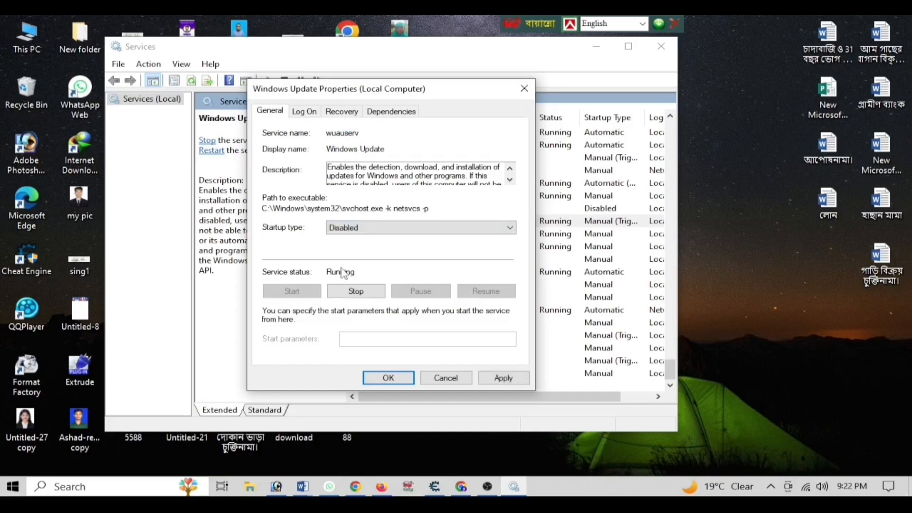
{"action": "left_click", "coordinate": [503, 377]}
{"action": "left_click", "coordinate": [388, 377]}
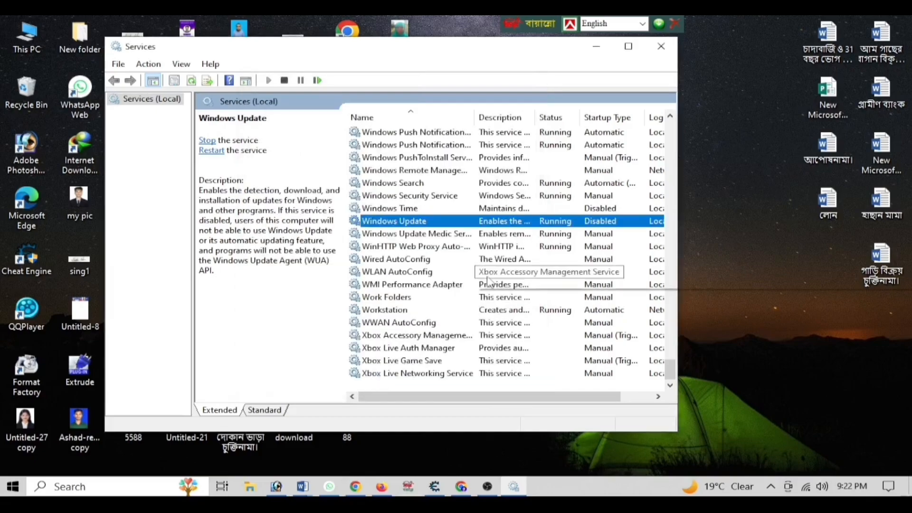
{"action": "left_click", "coordinate": [661, 46]}
- Refresh the desktop twice
{"action": "right_click", "coordinate": [500, 120]}
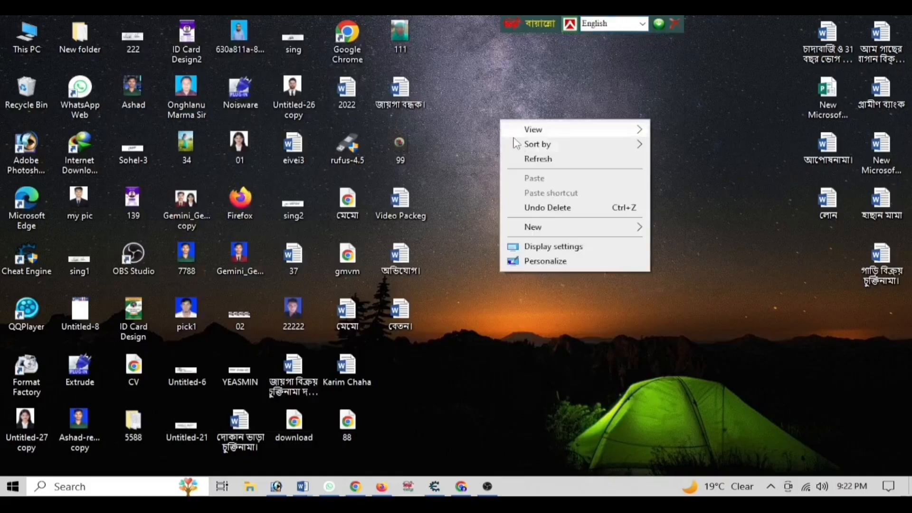
{"action": "left_click", "coordinate": [525, 161]}
{"action": "right_click", "coordinate": [480, 129]}
{"action": "left_click", "coordinate": [509, 169]}
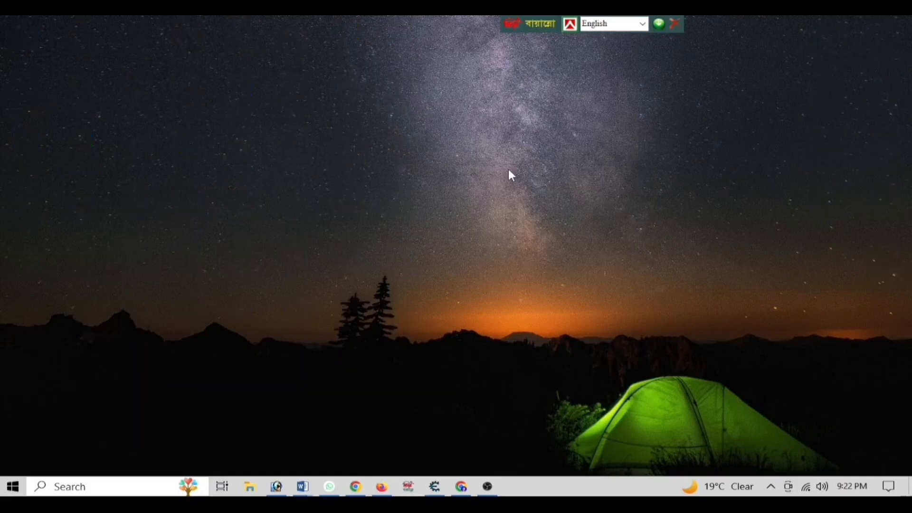